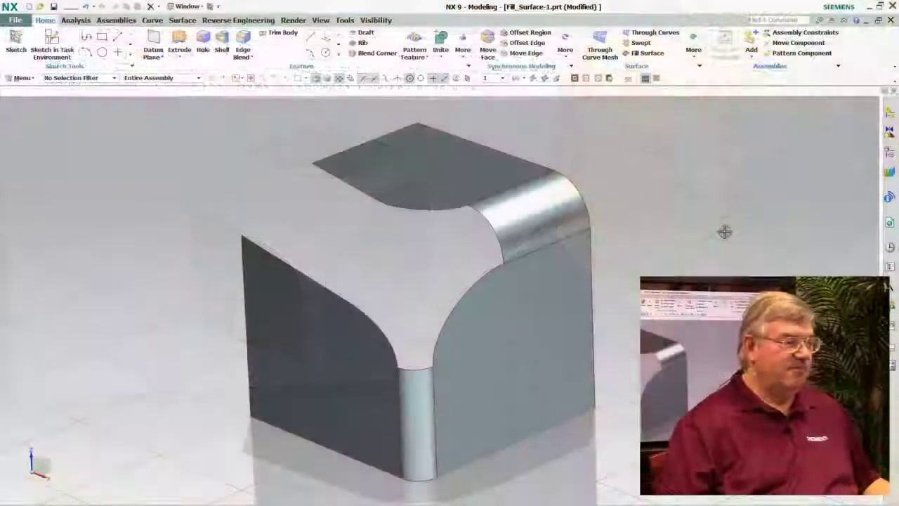
Create a bridge curve from the top face's open end edge to the adjacent vertical edge of the front-left face.
{"action": "mouse_move", "coordinate": [720, 231]}
{"action": "middle_mouse_down"}
{"action": "mouse_move", "coordinate": [617, 192]}
{"action": "mouse_move", "coordinate": [639, 209]}
{"action": "mouse_move", "coordinate": [696, 213]}
{"action": "middle_mouse_up"}
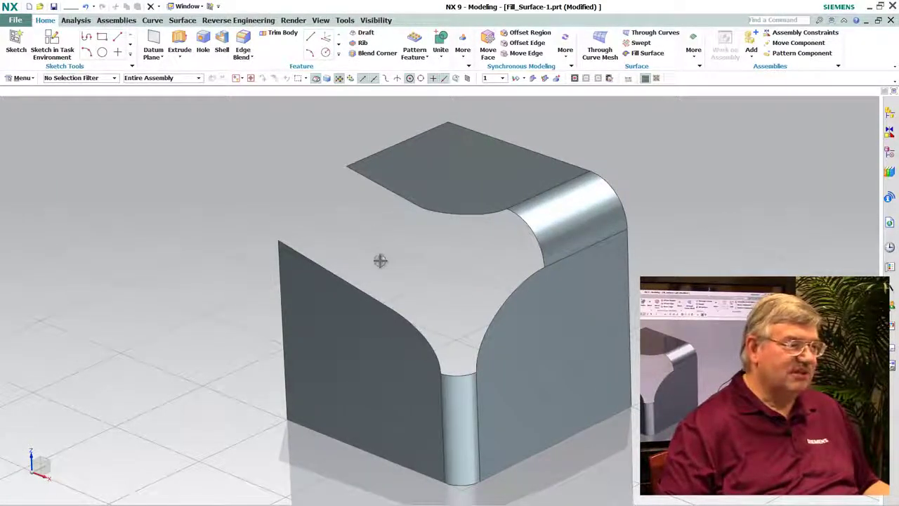
{"action": "mouse_move", "coordinate": [381, 260]}
{"action": "middle_mouse_down"}
{"action": "mouse_move", "coordinate": [478, 281]}
{"action": "mouse_move", "coordinate": [607, 245]}
{"action": "mouse_move", "coordinate": [464, 253]}
{"action": "mouse_move", "coordinate": [448, 229]}
{"action": "mouse_move", "coordinate": [408, 227]}
{"action": "mouse_move", "coordinate": [424, 235]}
{"action": "mouse_move", "coordinate": [399, 241]}
{"action": "mouse_move", "coordinate": [345, 231]}
{"action": "mouse_move", "coordinate": [544, 152]}
{"action": "mouse_move", "coordinate": [608, 145]}
{"action": "mouse_move", "coordinate": [338, 136]}
{"action": "middle_mouse_up"}
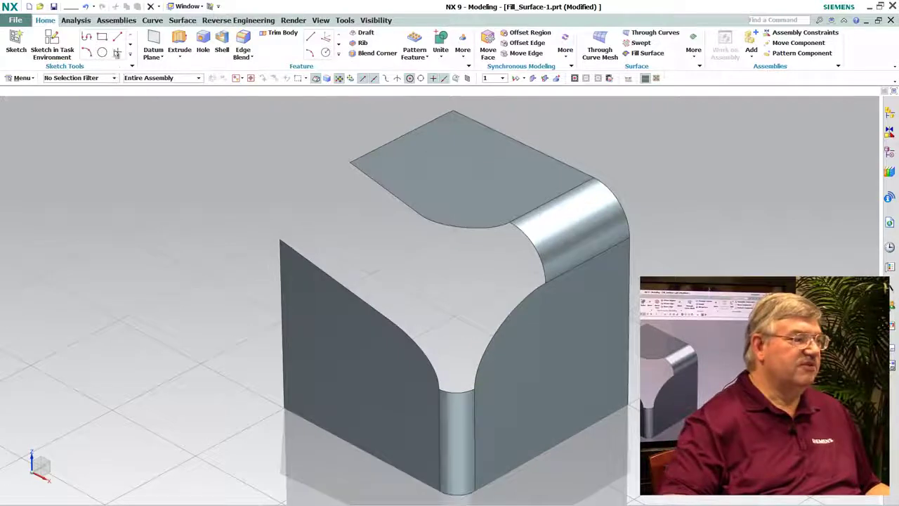
{"action": "left_click", "coordinate": [154, 21]}
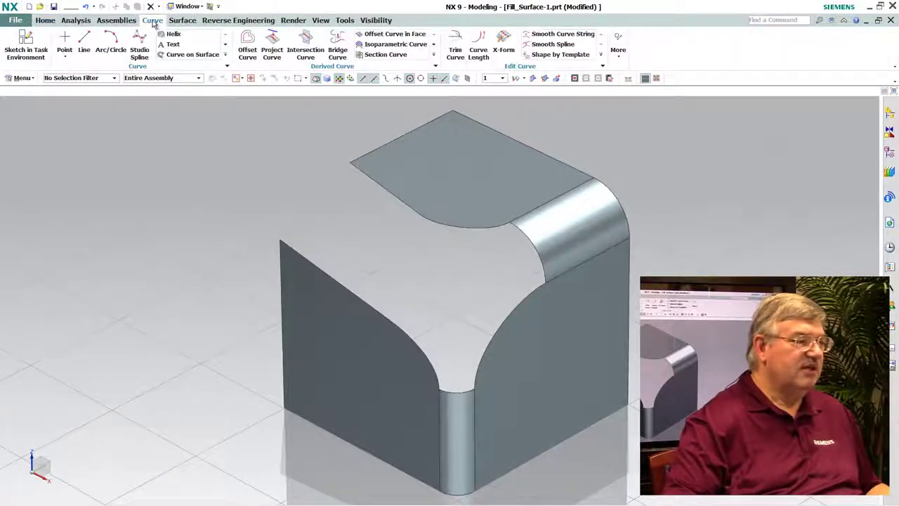
{"action": "left_click", "coordinate": [338, 44]}
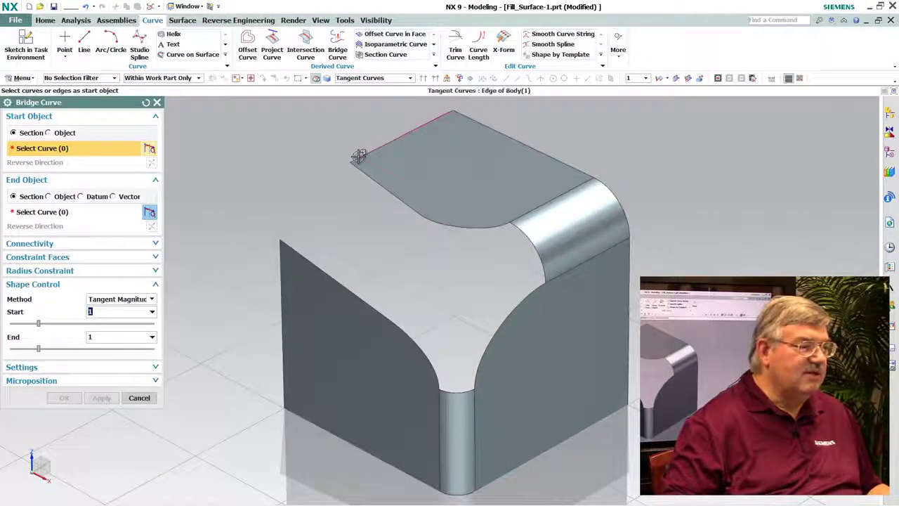
{"action": "left_click", "coordinate": [357, 156]}
{"action": "middle_click", "coordinate": [269, 206]}
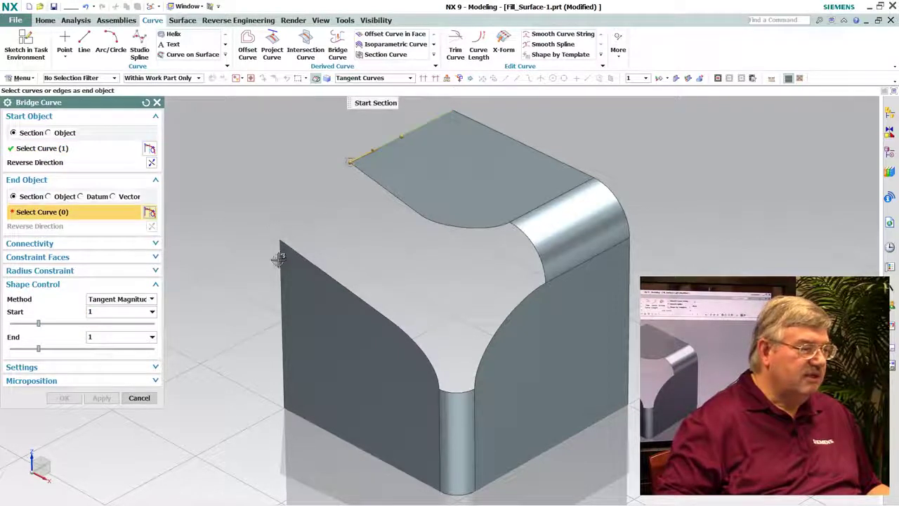
{"action": "left_click", "coordinate": [279, 257]}
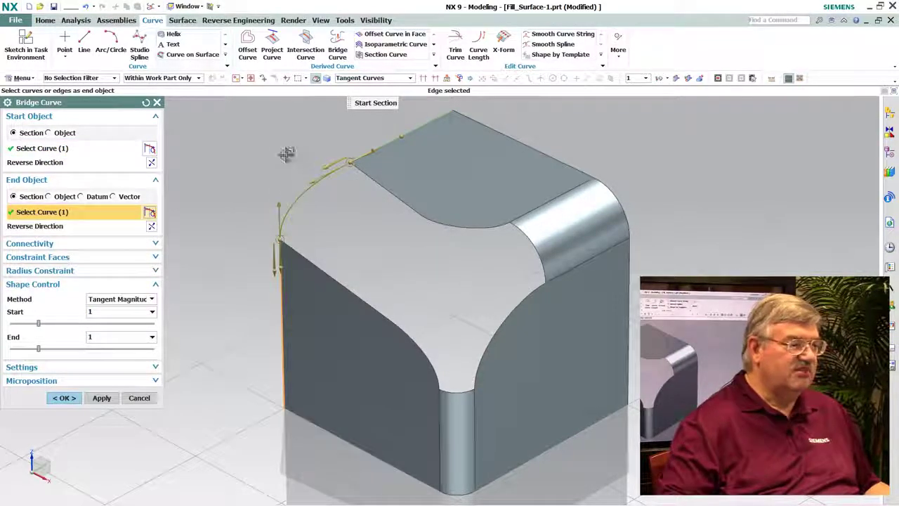
{"action": "middle_click", "coordinate": [330, 166]}
{"action": "mouse_move", "coordinate": [345, 183]}
{"action": "middle_mouse_down"}
{"action": "mouse_move", "coordinate": [426, 247]}
{"action": "mouse_move", "coordinate": [337, 203]}
{"action": "mouse_move", "coordinate": [211, 47]}
{"action": "middle_mouse_up"}
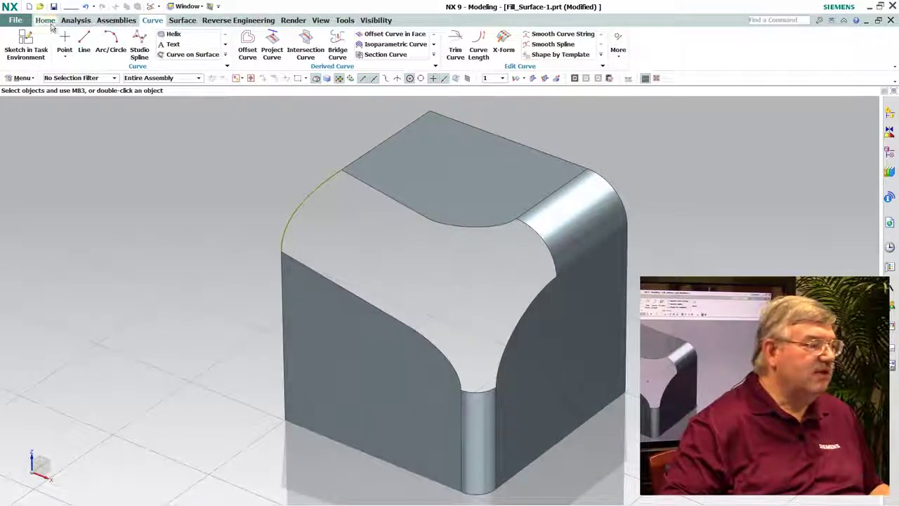
Fill the open corner with a Fill Surface bounded by the eight connected edges and the bridge curve, patched into the part.
{"action": "left_click", "coordinate": [45, 20]}
{"action": "left_click", "coordinate": [644, 56]}
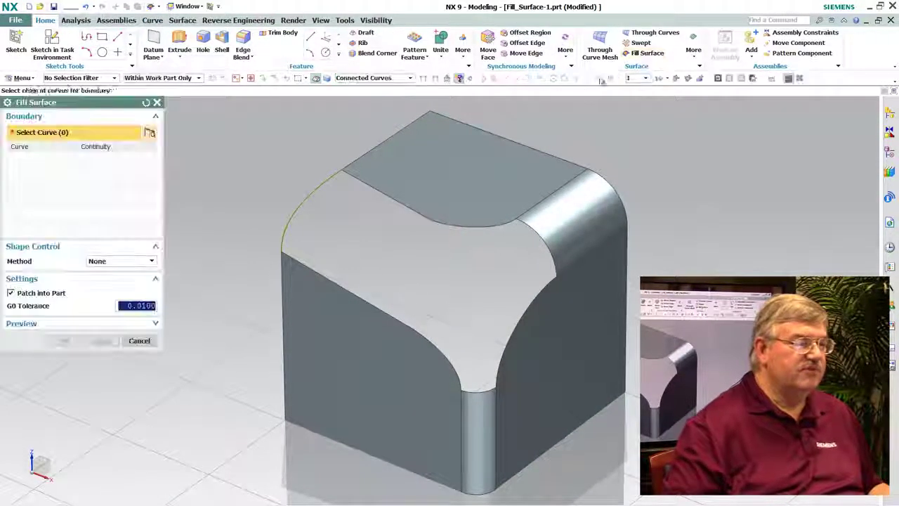
{"action": "middle_click_drag", "start_coordinate": [450, 130], "coordinate": [465, 144]}
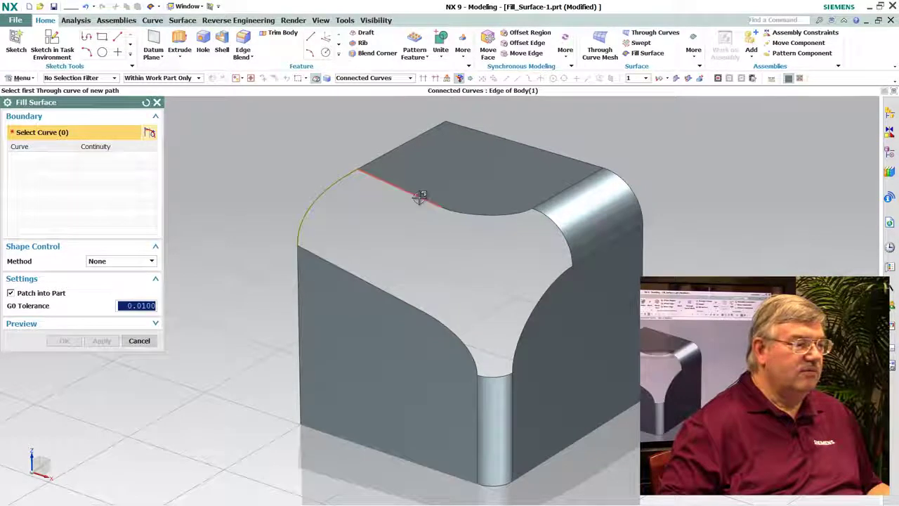
{"action": "left_click", "coordinate": [361, 212]}
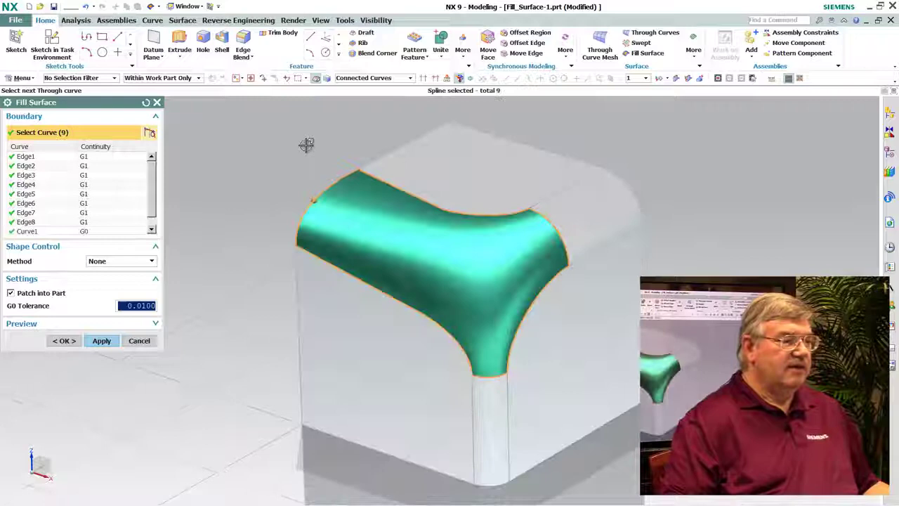
{"action": "middle_click_drag", "start_coordinate": [305, 145], "coordinate": [175, 166]}
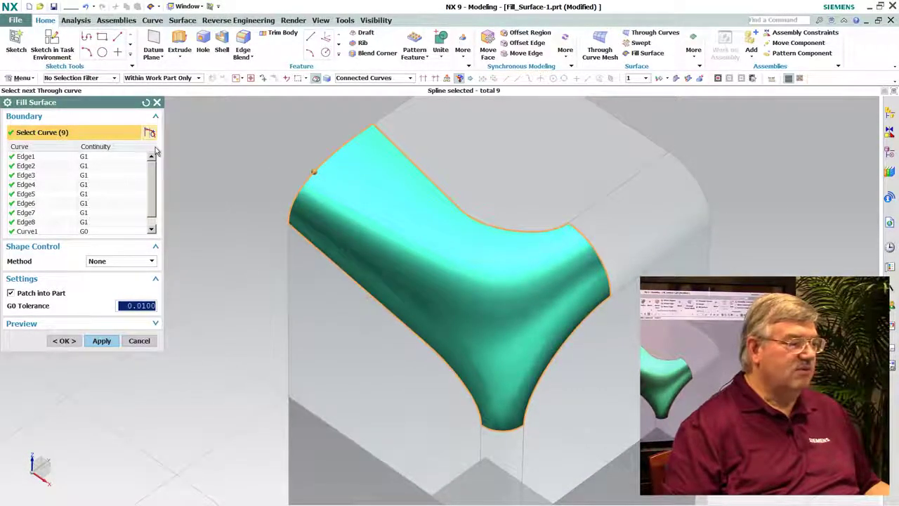
{"action": "middle_click_drag", "start_coordinate": [271, 135], "coordinate": [236, 152]}
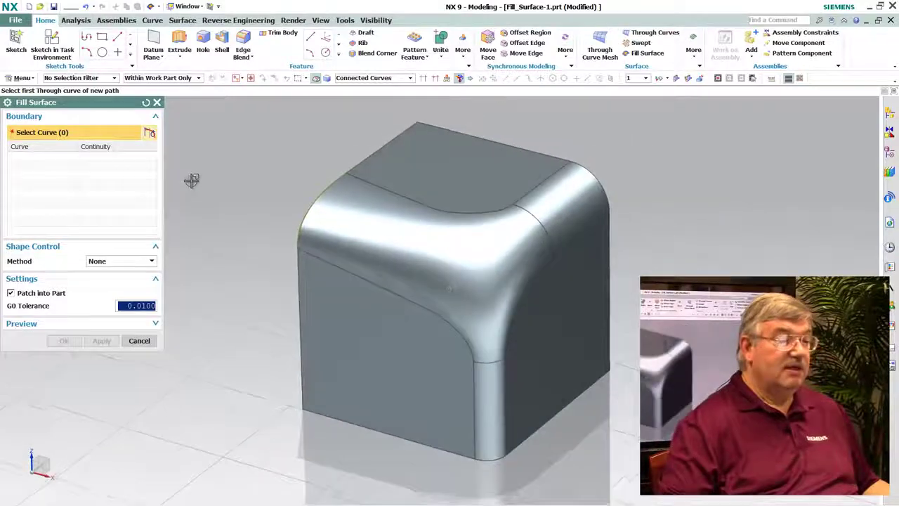
{"action": "left_click", "coordinate": [138, 340]}
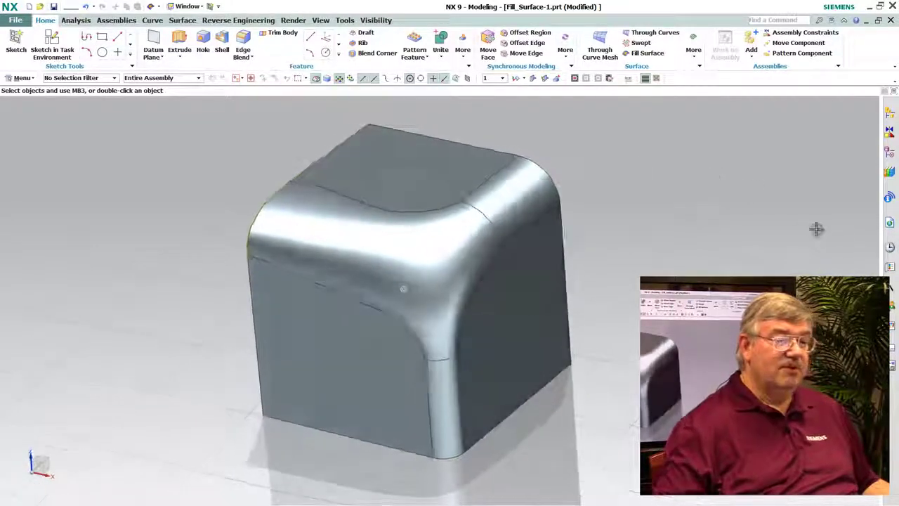
Open the coloured crankshaft part from the history of recently used files.
{"action": "left_click", "coordinate": [890, 249]}
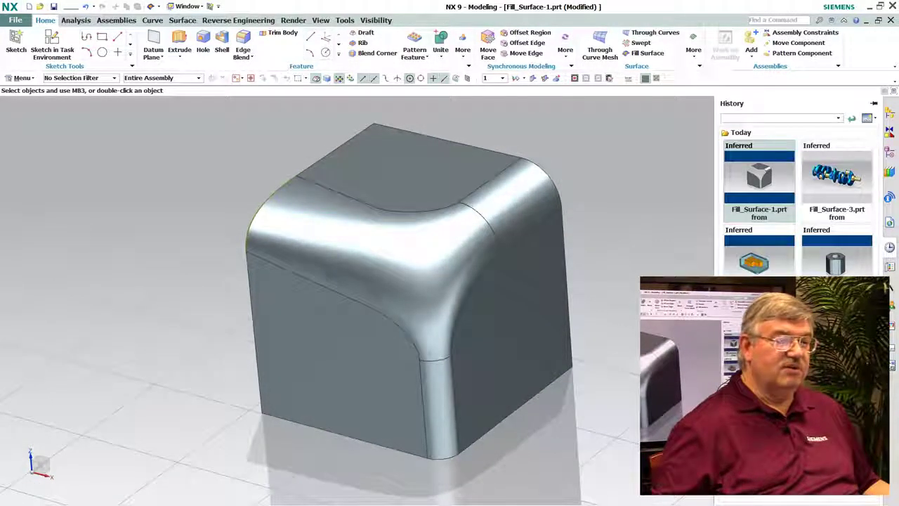
{"action": "double_click", "coordinate": [837, 176]}
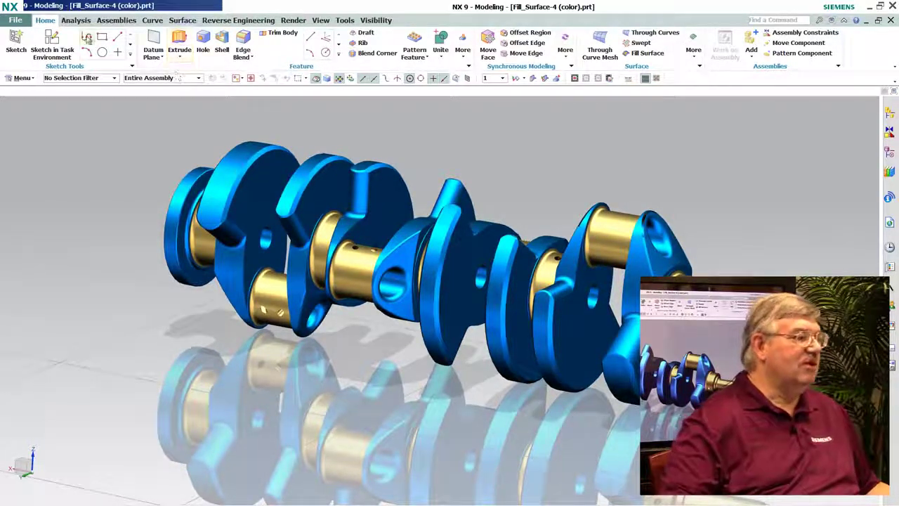
Try to select the crankshaft for a solid body measurement, and check its body type among the selectable objects.
{"action": "left_click", "coordinate": [76, 20]}
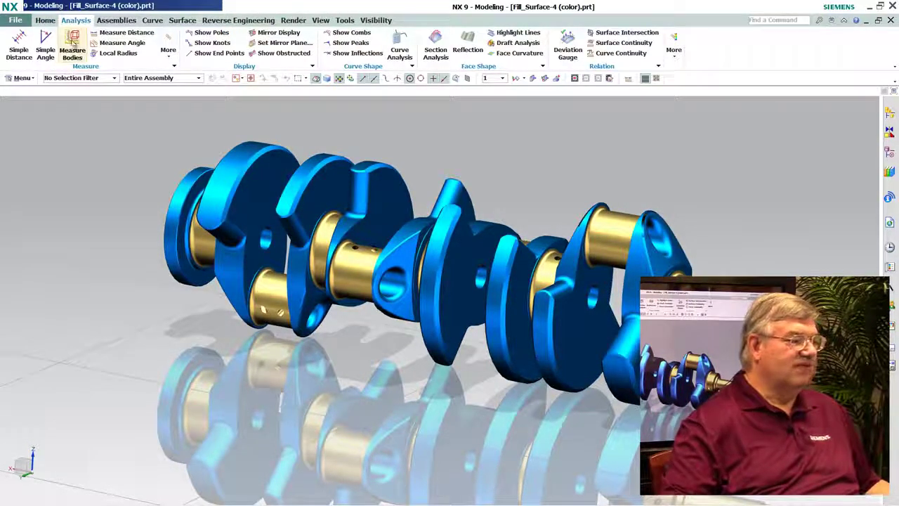
{"action": "left_click", "coordinate": [72, 51]}
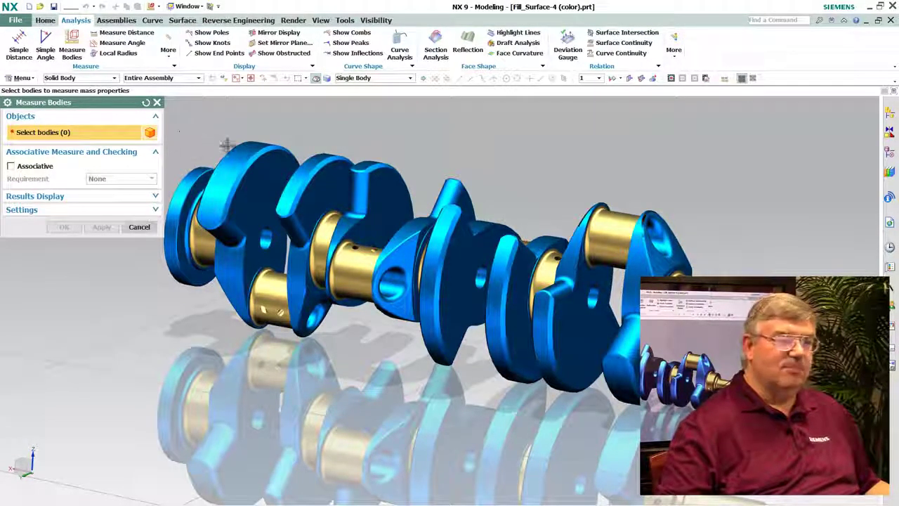
{"action": "left_click", "coordinate": [139, 227]}
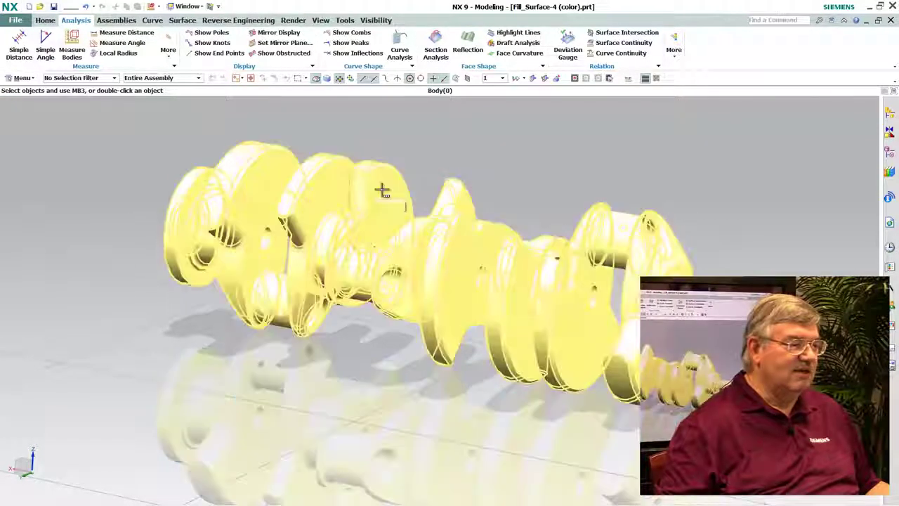
{"action": "left_click", "coordinate": [381, 190]}
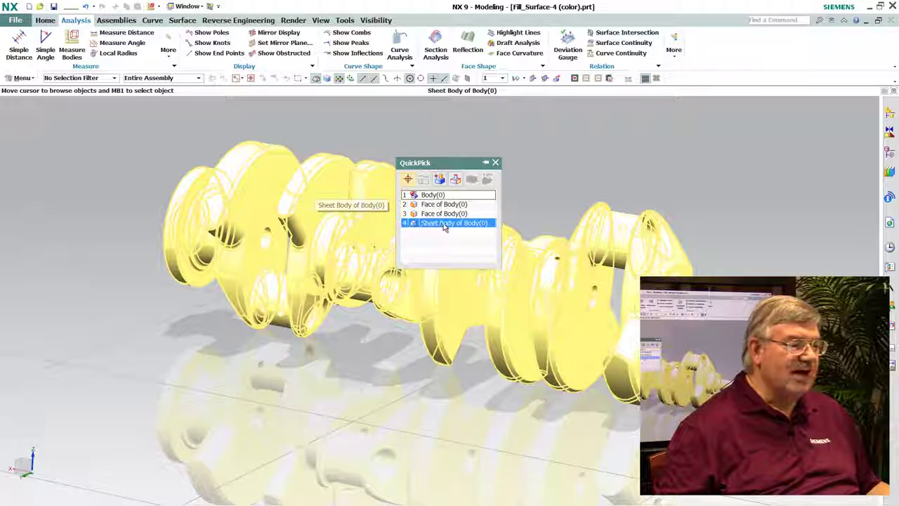
{"action": "left_click", "coordinate": [495, 162]}
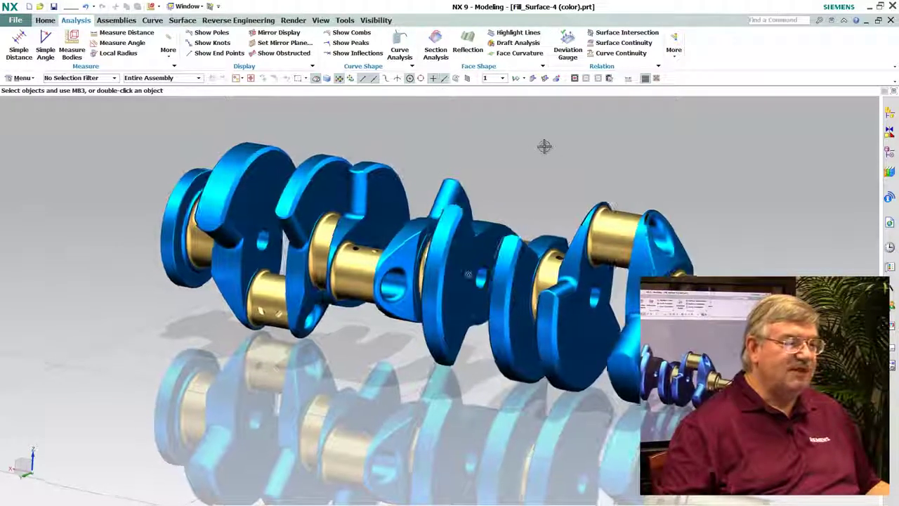
Examine the geometry of the whole crankshaft with all checks enabled and highlight the sheet boundary results to locate the gaps.
{"action": "middle_click_drag", "start_coordinate": [545, 146], "coordinate": [530, 148], "text": "shift"}
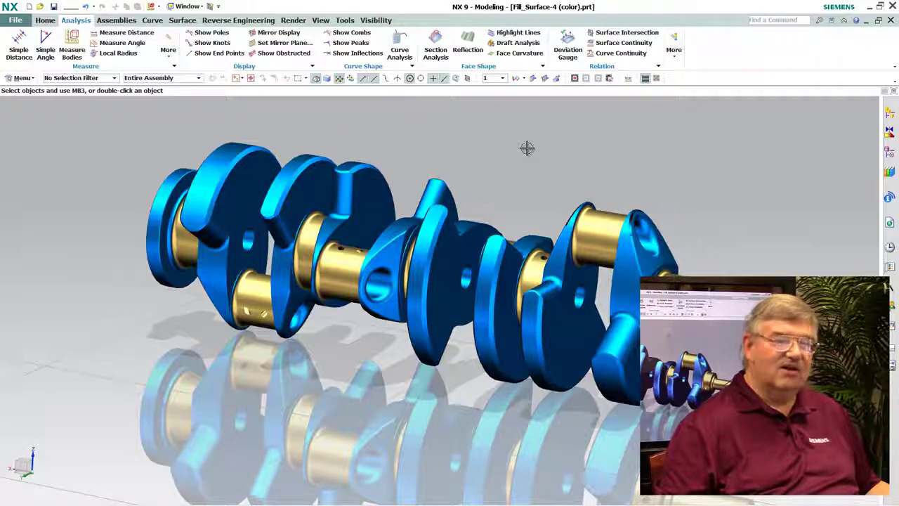
{"action": "middle_click_drag", "start_coordinate": [527, 147], "coordinate": [618, 63]}
{"action": "left_click", "coordinate": [675, 45]}
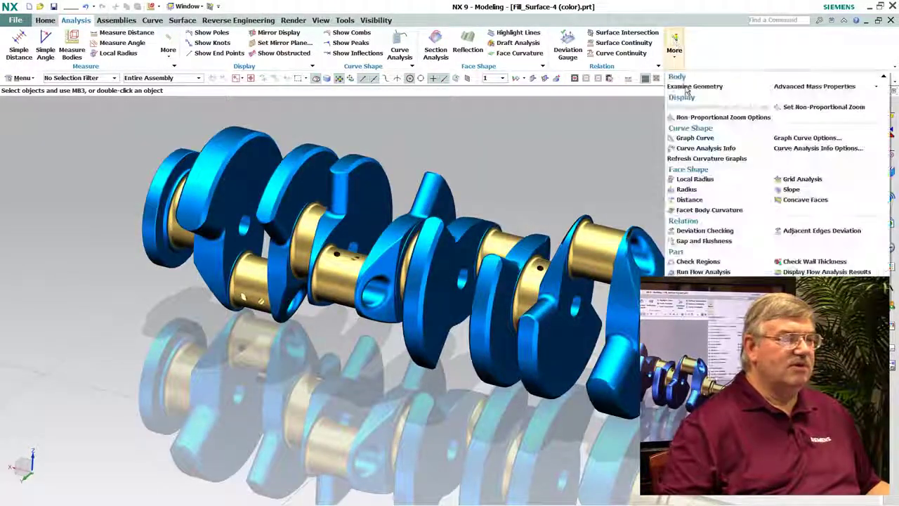
{"action": "left_click", "coordinate": [695, 87]}
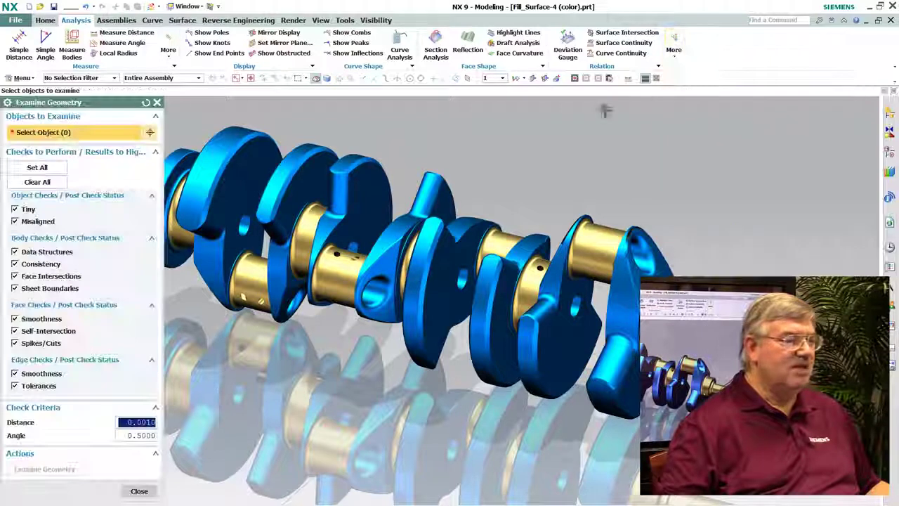
{"action": "left_click", "coordinate": [251, 78]}
{"action": "middle_click", "coordinate": [461, 132]}
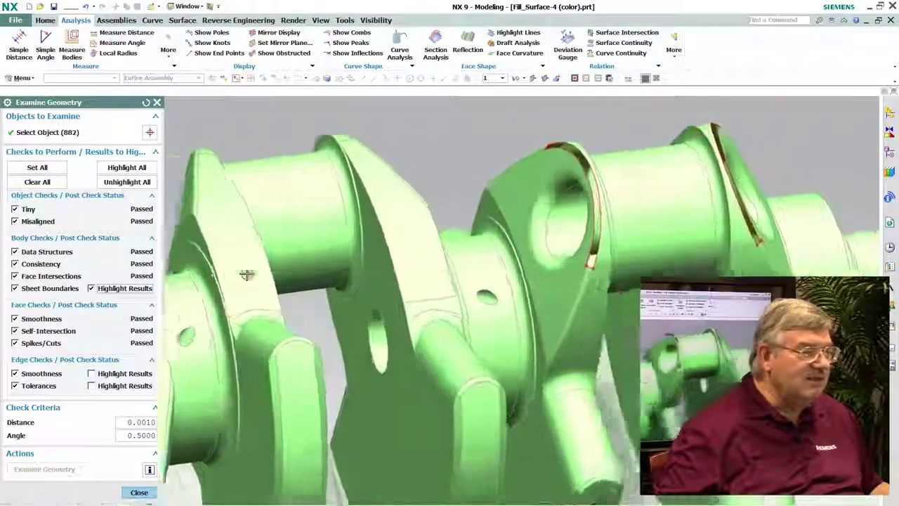
{"action": "middle_click_drag", "start_coordinate": [247, 275], "coordinate": [232, 197]}
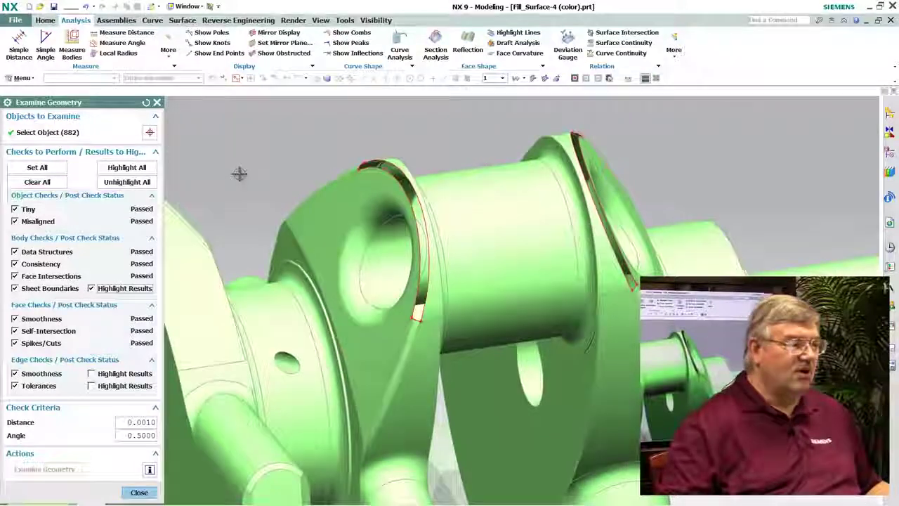
{"action": "middle_click", "coordinate": [239, 175]}
{"action": "middle_click_drag", "start_coordinate": [273, 158], "coordinate": [315, 102]}
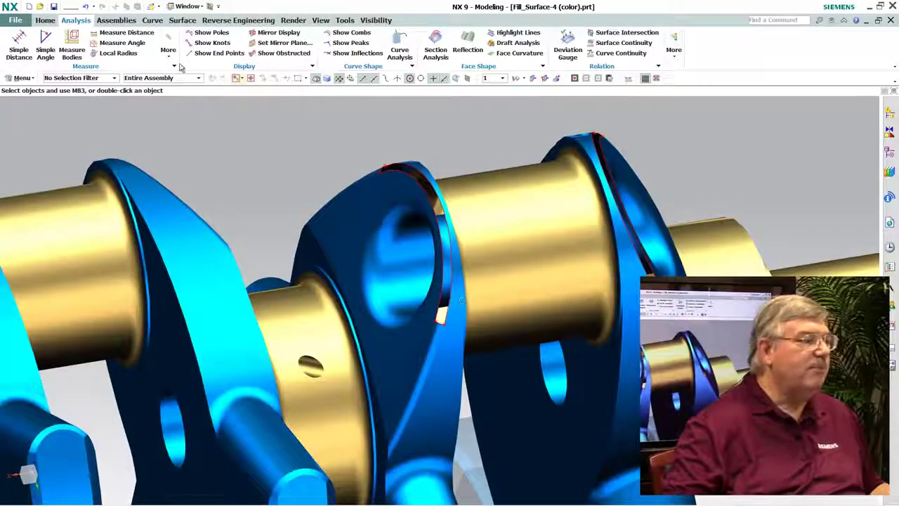
Fill the first crescent-shaped gap beside the crankpin with a Fill Surface through its four boundary edges, patched into the part.
{"action": "left_click", "coordinate": [46, 21]}
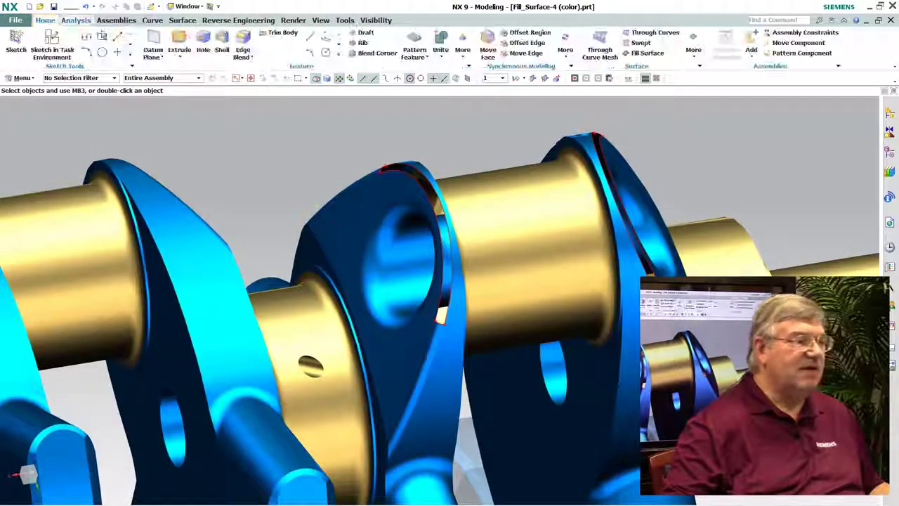
{"action": "left_click", "coordinate": [647, 54]}
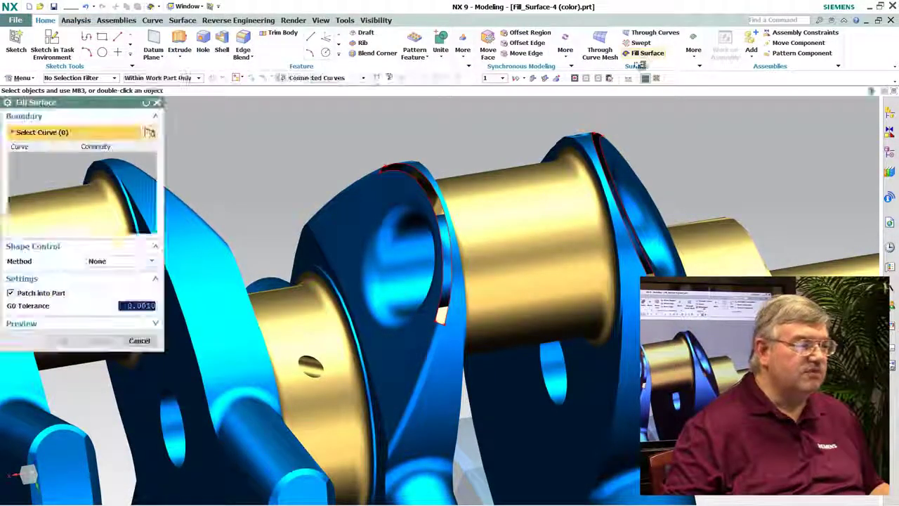
{"action": "left_click", "coordinate": [415, 166]}
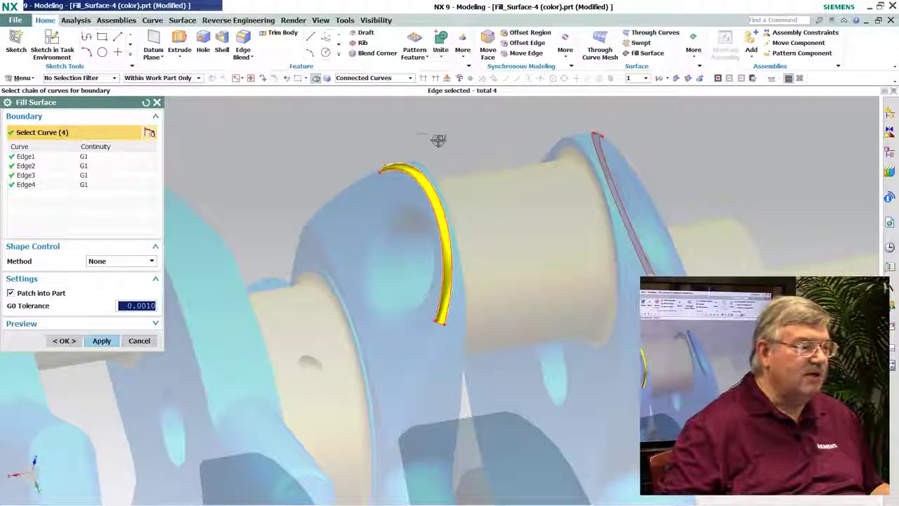
{"action": "middle_click", "coordinate": [309, 167]}
Fill the second gap on the web at the crankpin's other end with a patched four-edge Fill Surface and end the command.
{"action": "middle_click_drag", "start_coordinate": [605, 158], "coordinate": [503, 125]}
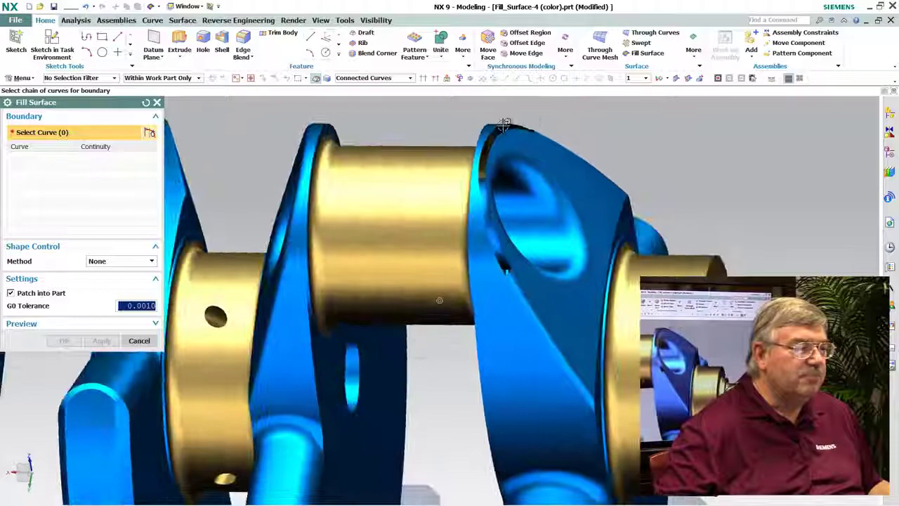
{"action": "left_click", "coordinate": [500, 132]}
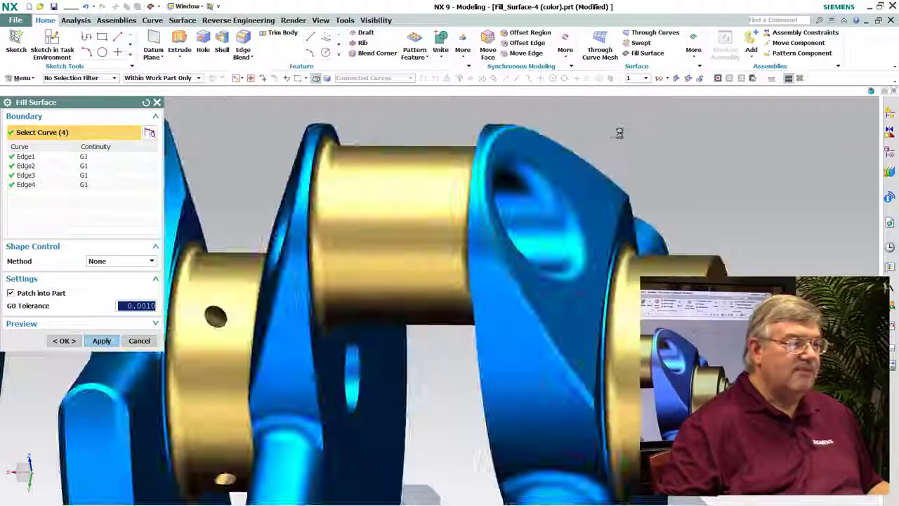
{"action": "middle_click", "coordinate": [619, 133]}
{"action": "middle_click_drag", "start_coordinate": [620, 133], "coordinate": [57, 292]}
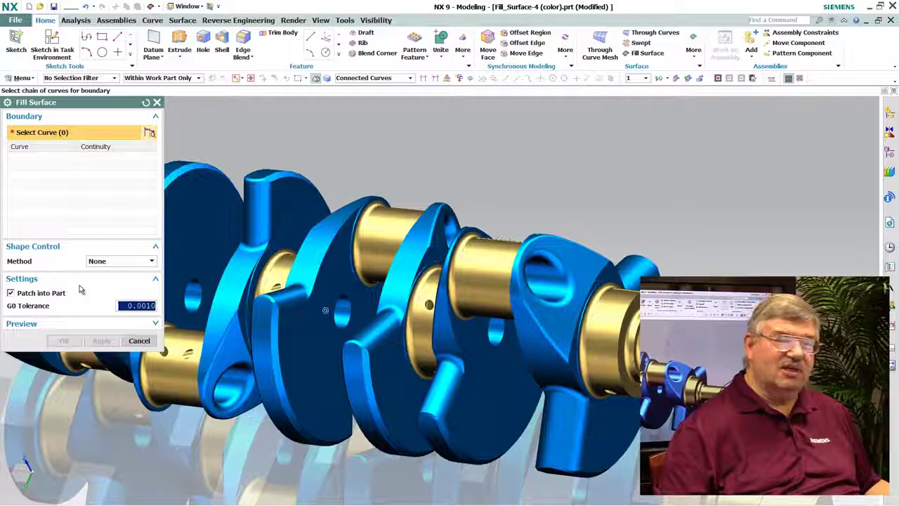
{"action": "left_click", "coordinate": [139, 341]}
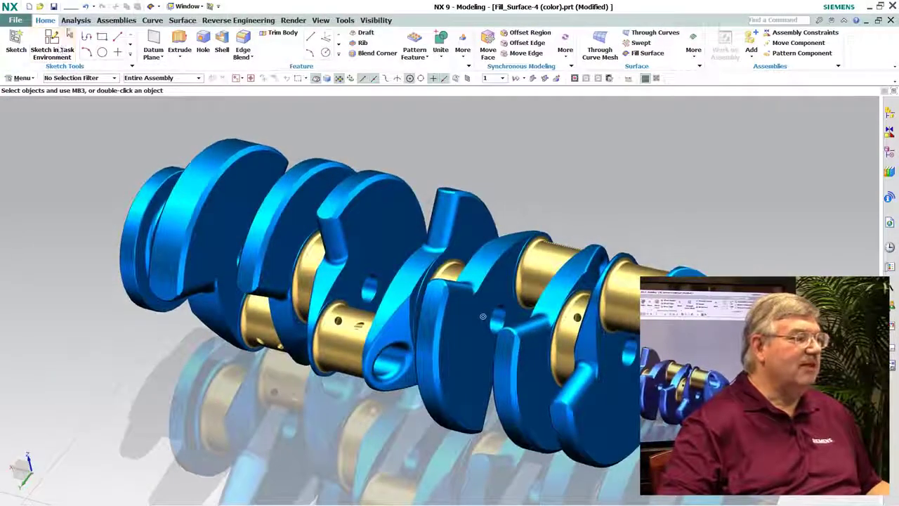
Measure the mass properties of the crankshaft's solid body.
{"action": "left_click", "coordinate": [76, 20]}
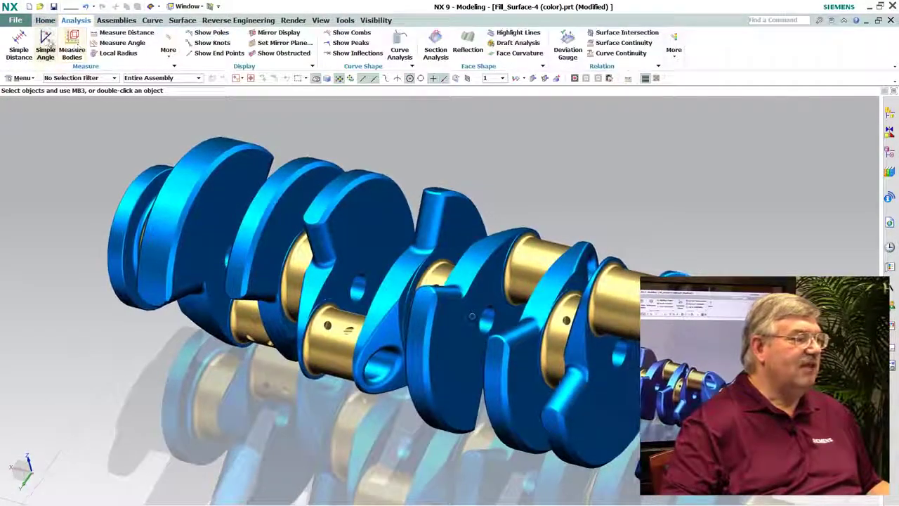
{"action": "left_click", "coordinate": [71, 43]}
{"action": "left_click", "coordinate": [342, 199]}
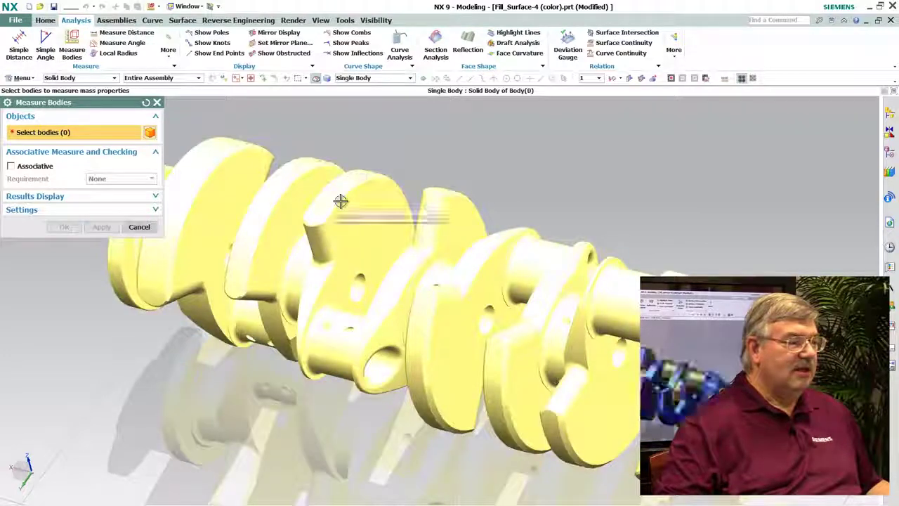
{"action": "middle_click", "coordinate": [386, 147]}
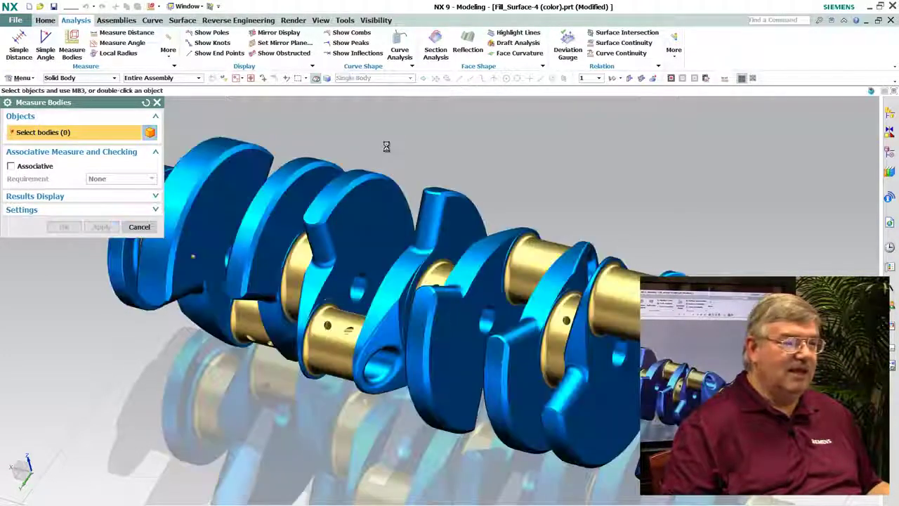